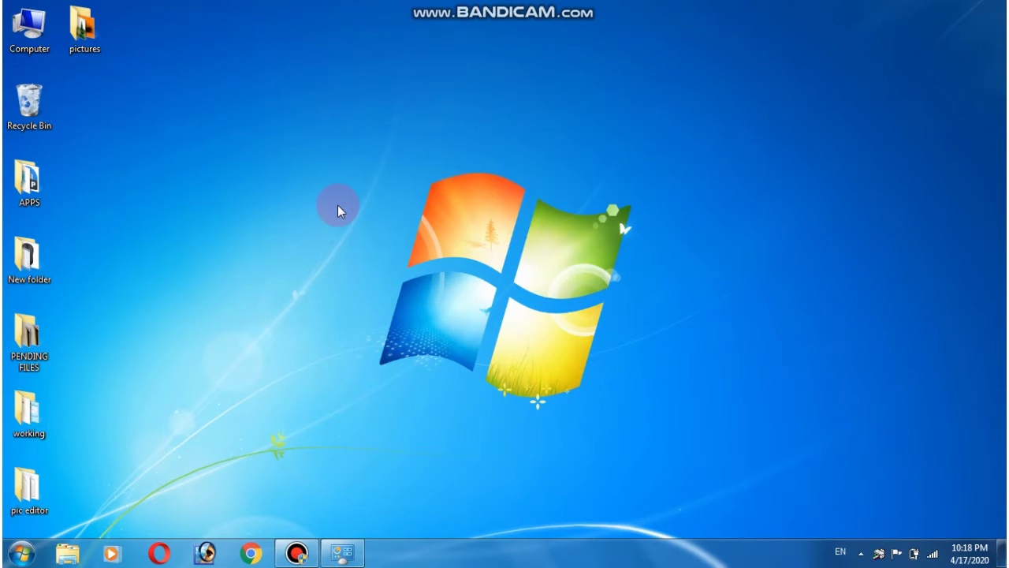
# Open the Personalization settings through Control Panel, and close the window
pyautogui.click(18, 557)
pyautogui.click(242, 367)
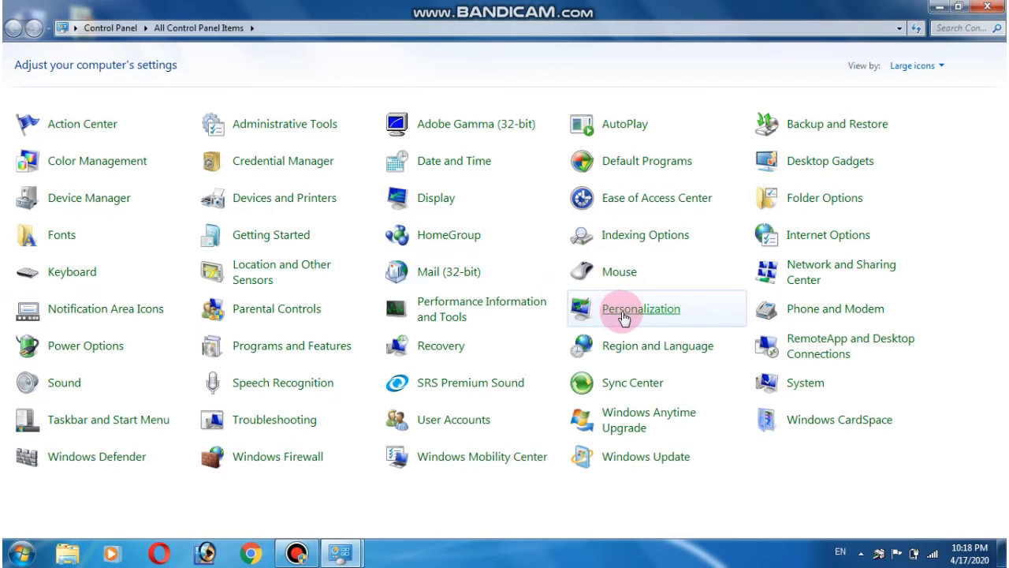
pyautogui.click(623, 316)
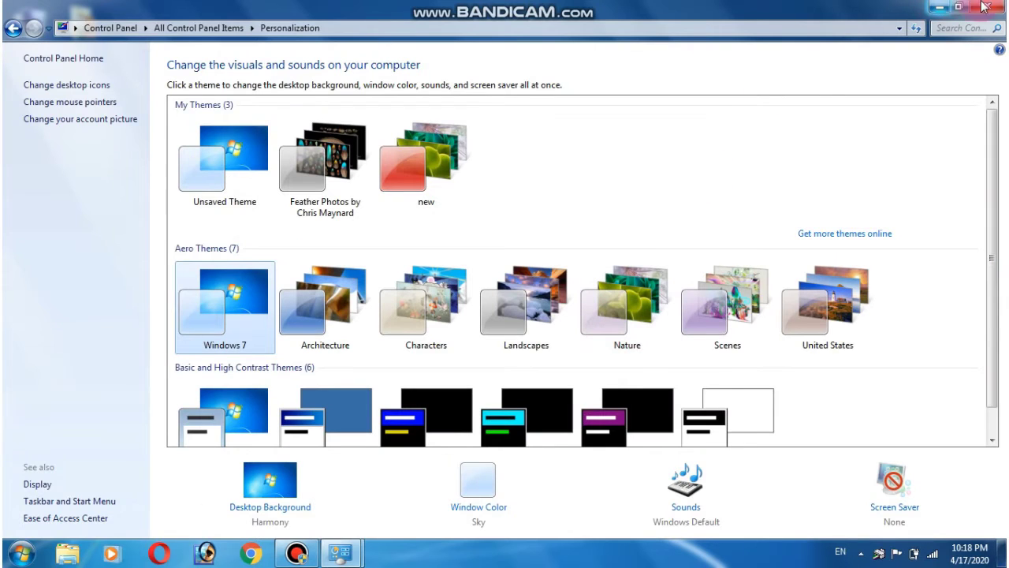
pyautogui.click(986, 7)
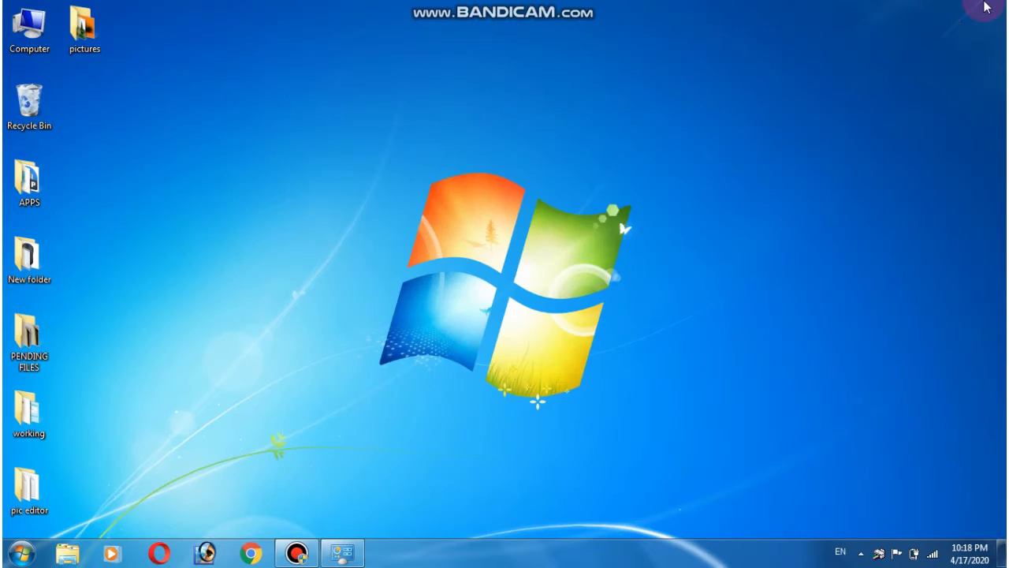
# Open the Personalization settings directly from the desktop and maximize the window
pyautogui.rightClick(491, 195)
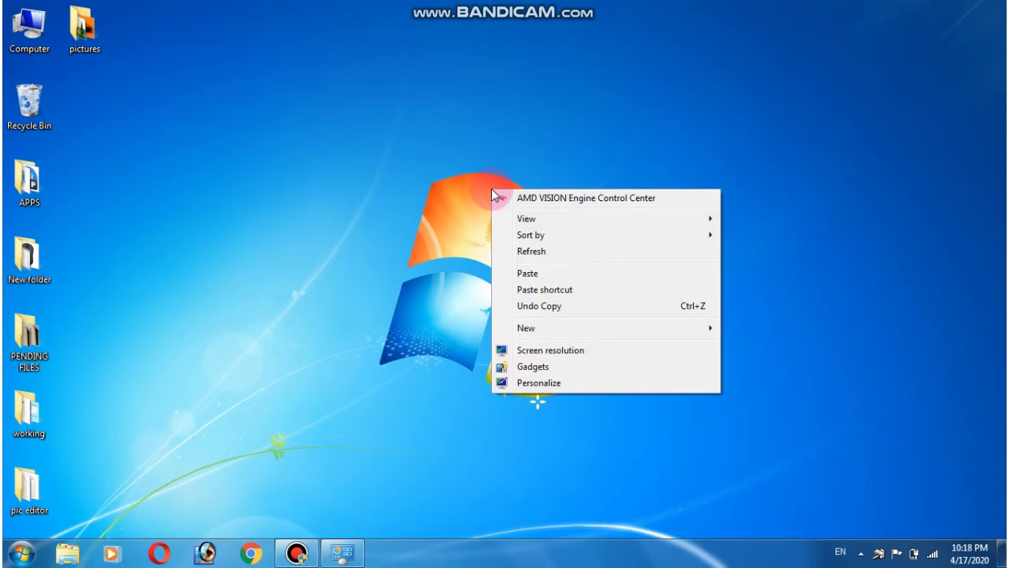
pyautogui.click(359, 191)
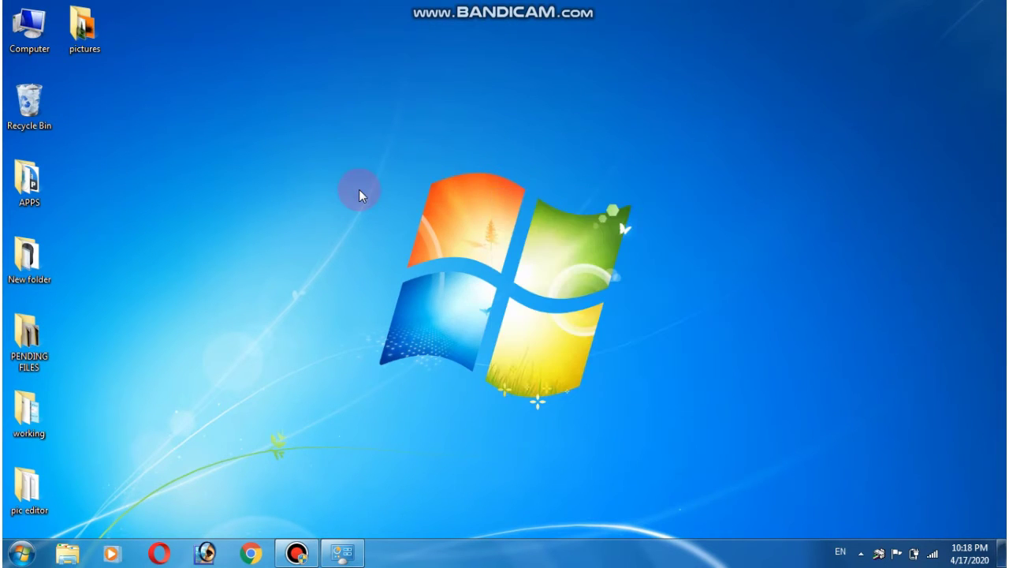
pyautogui.rightClick(359, 190)
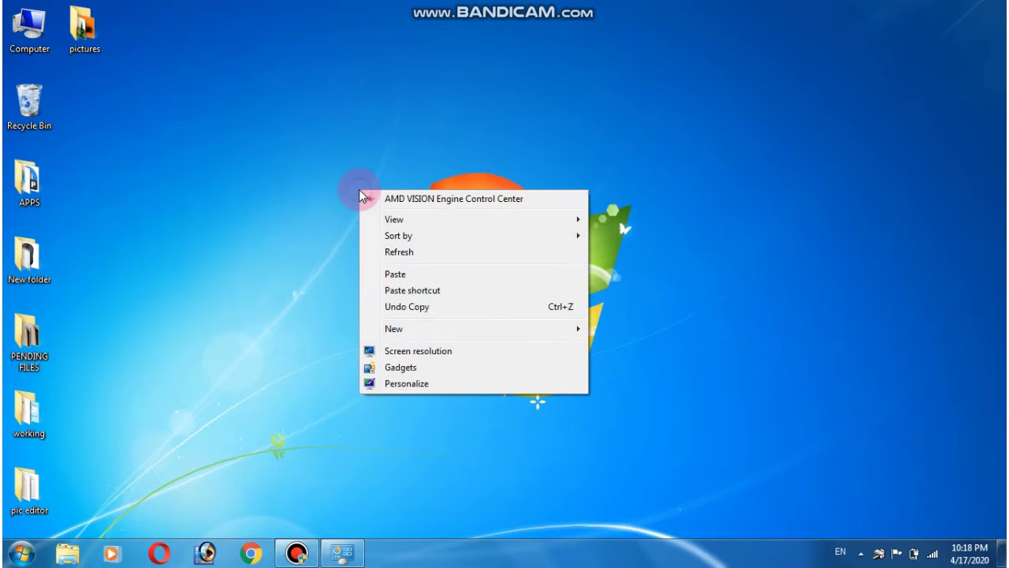
pyautogui.click(406, 384)
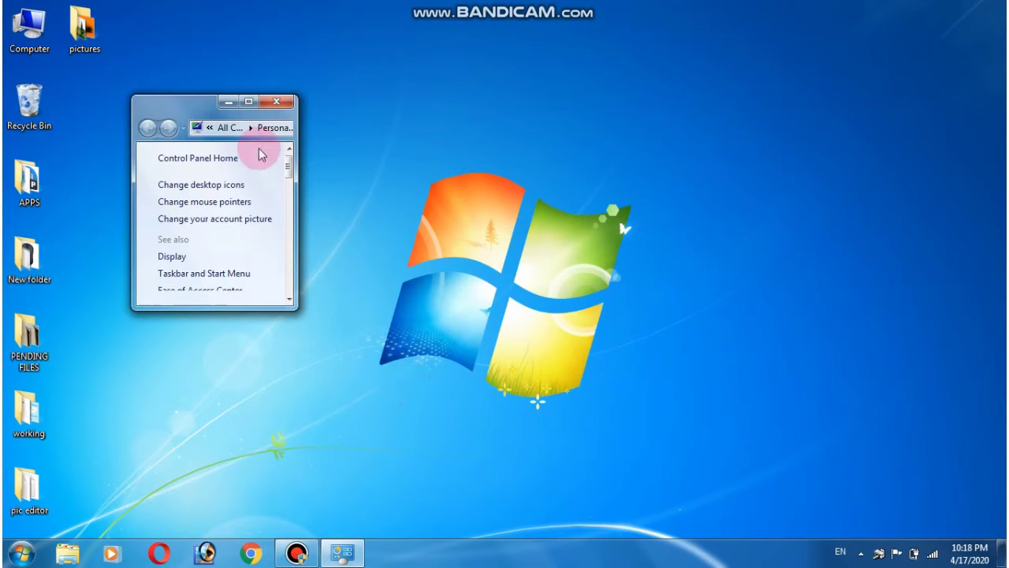
pyautogui.click(252, 102)
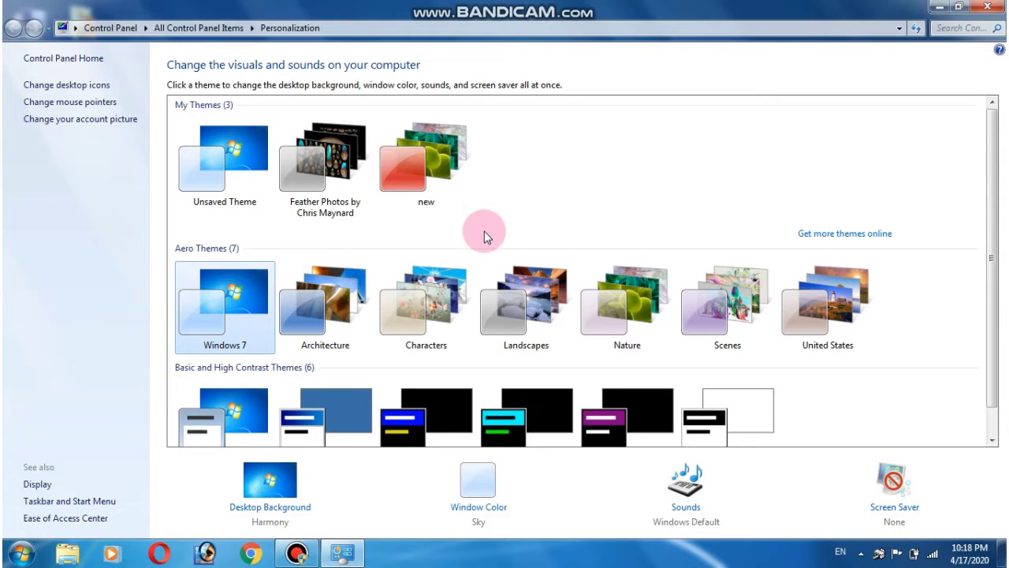
# Apply the Characters Aero theme, check it on the desktop, and return to the Personalization window
pyautogui.click(435, 320)
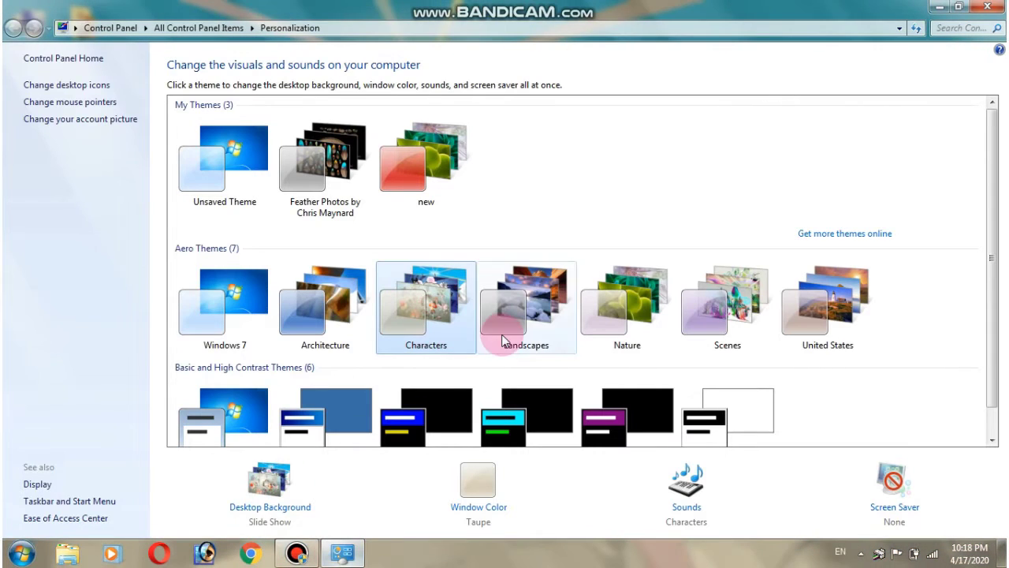
pyautogui.click(939, 7)
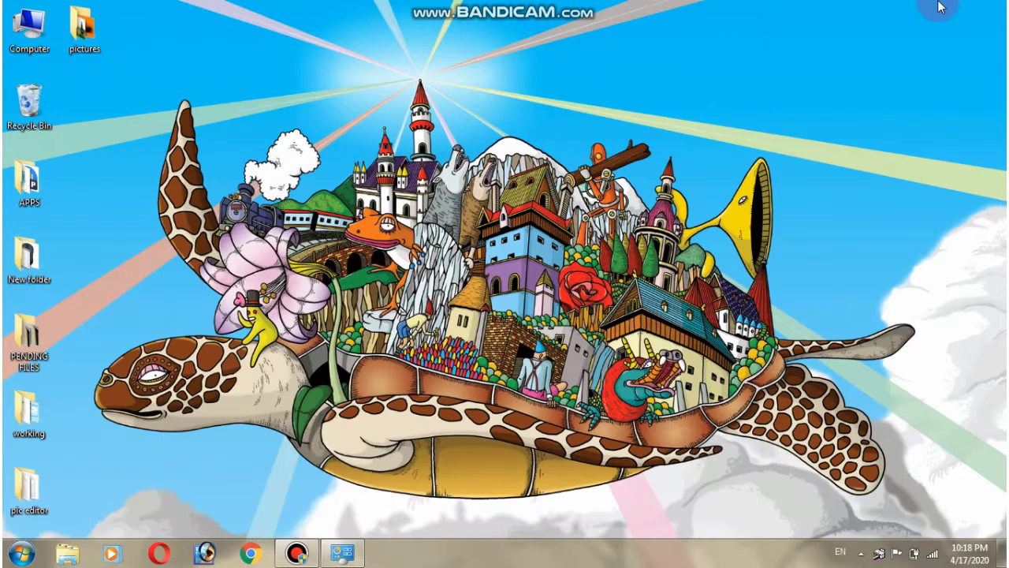
pyautogui.click(342, 553)
# Switch to the Nature Aero theme, view its desktop background, and bring the Personalization window back
pyautogui.click(609, 307)
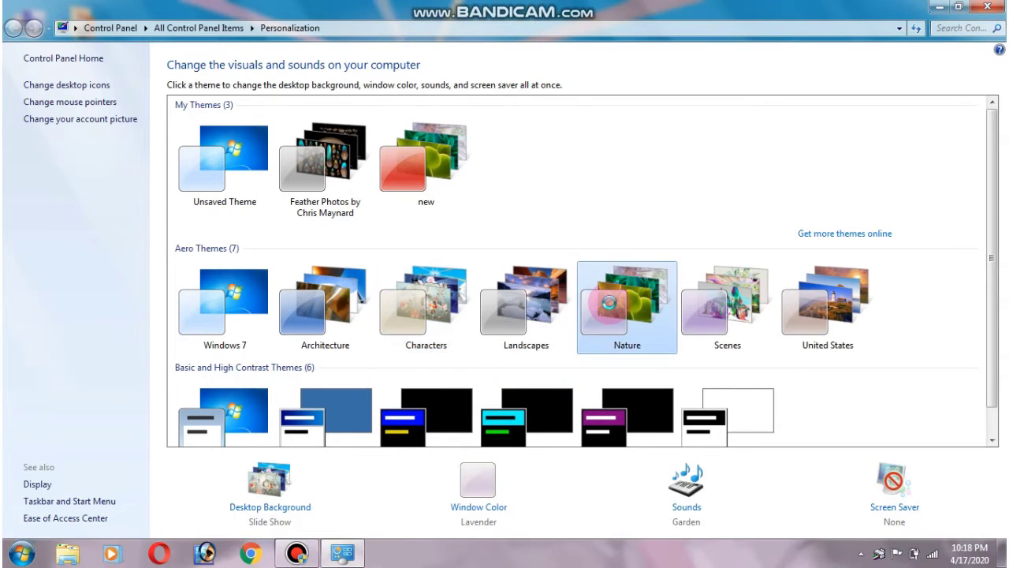
pyautogui.click(940, 7)
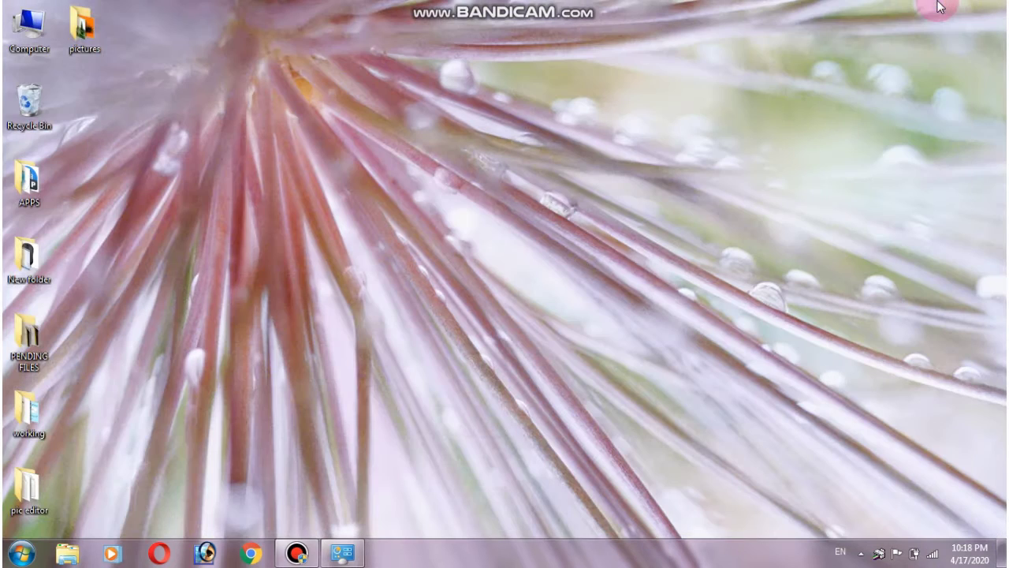
pyautogui.click(342, 553)
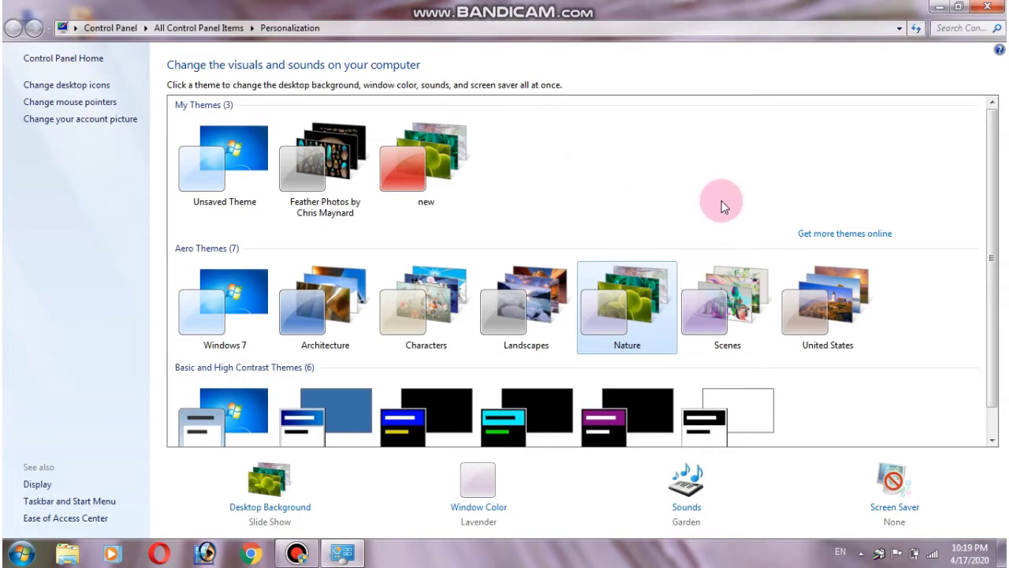
# Open the page with more themes online in Chrome, maximize the browser and dismiss the page restore prompt
pyautogui.click(829, 235)
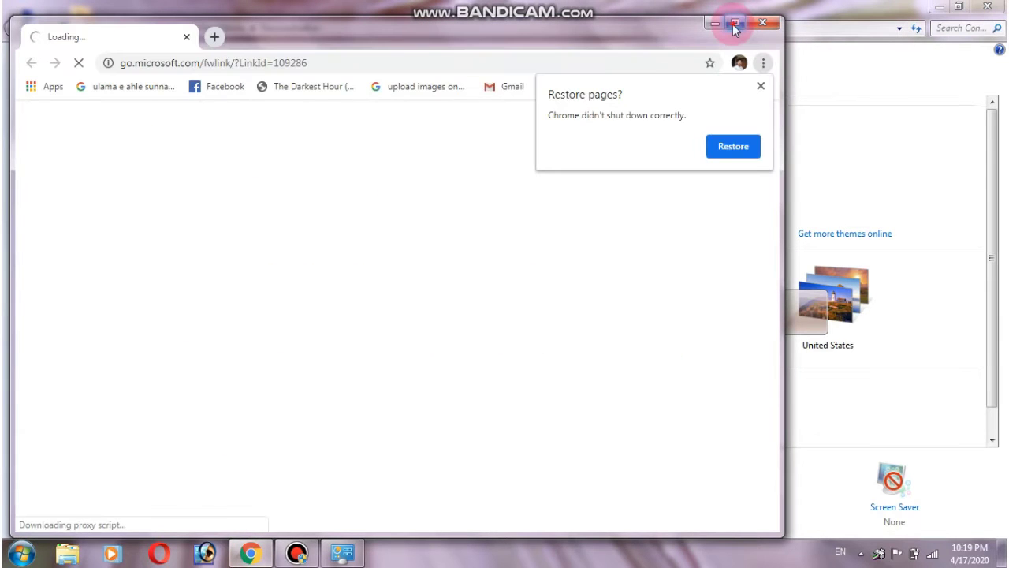
pyautogui.click(733, 24)
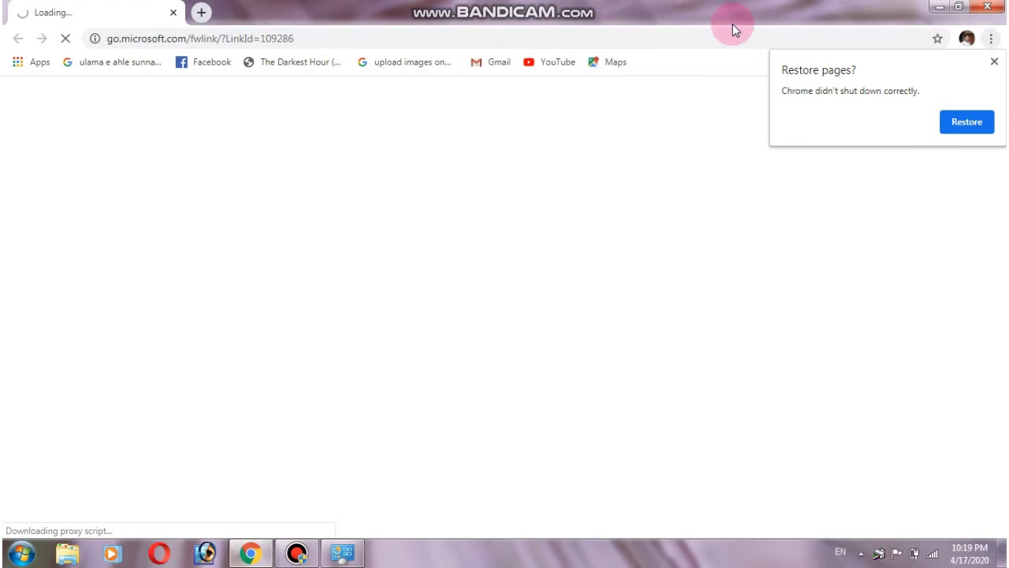
pyautogui.click(994, 64)
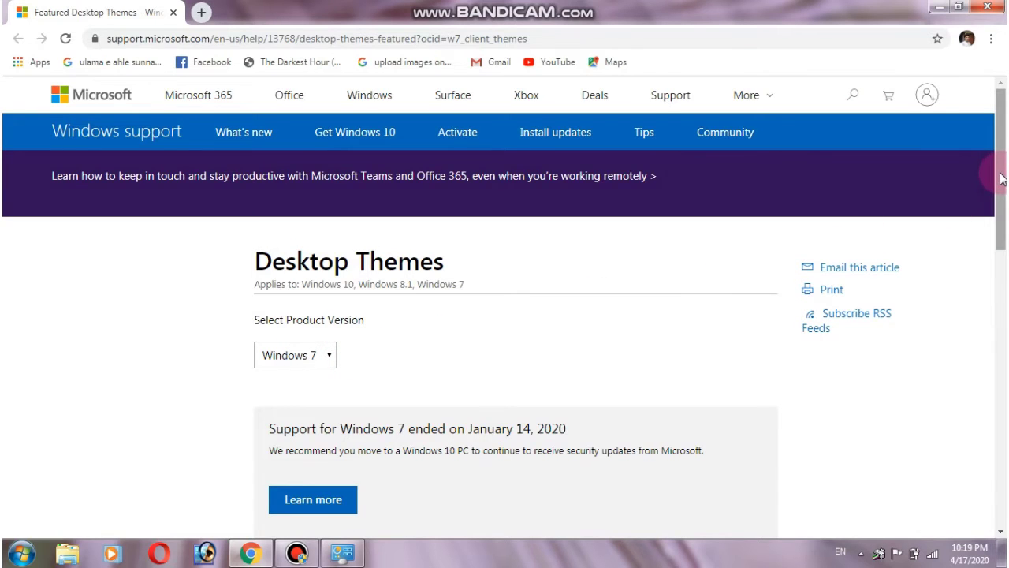
# Expand the Animals category in the Desktop Themes list and download the Cats Anytime theme
pyautogui.scroll(-1, 1002, 179)
pyautogui.scroll(1, 999, 197)
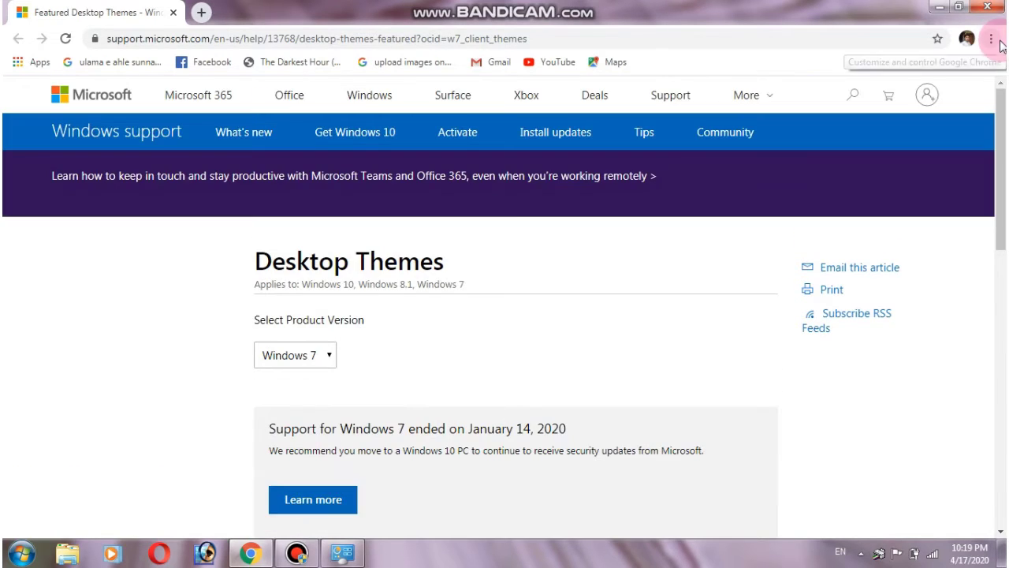
pyautogui.moveTo(1001, 127); pyautogui.dragTo(994, 299)
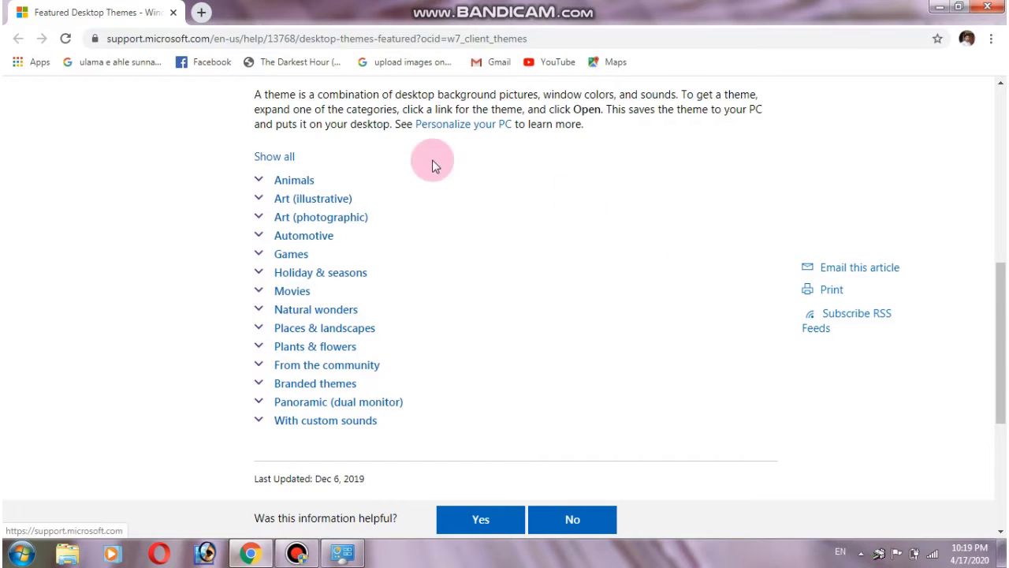
pyautogui.click(288, 187)
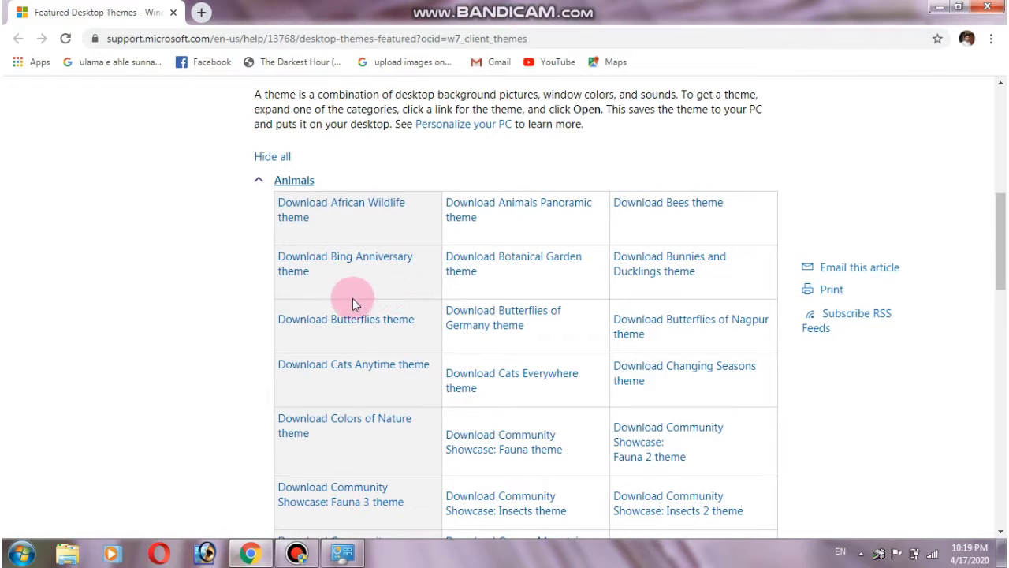
pyautogui.click(354, 372)
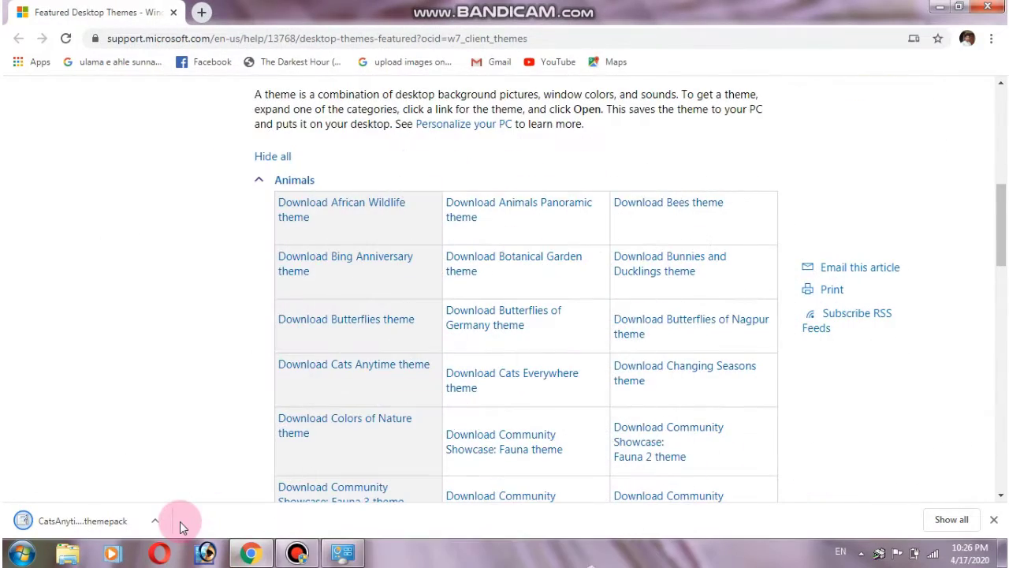
# Apply the downloaded Cats Anytime theme pack, check it on the desktop, and return to the Personalization window
pyautogui.click(76, 527)
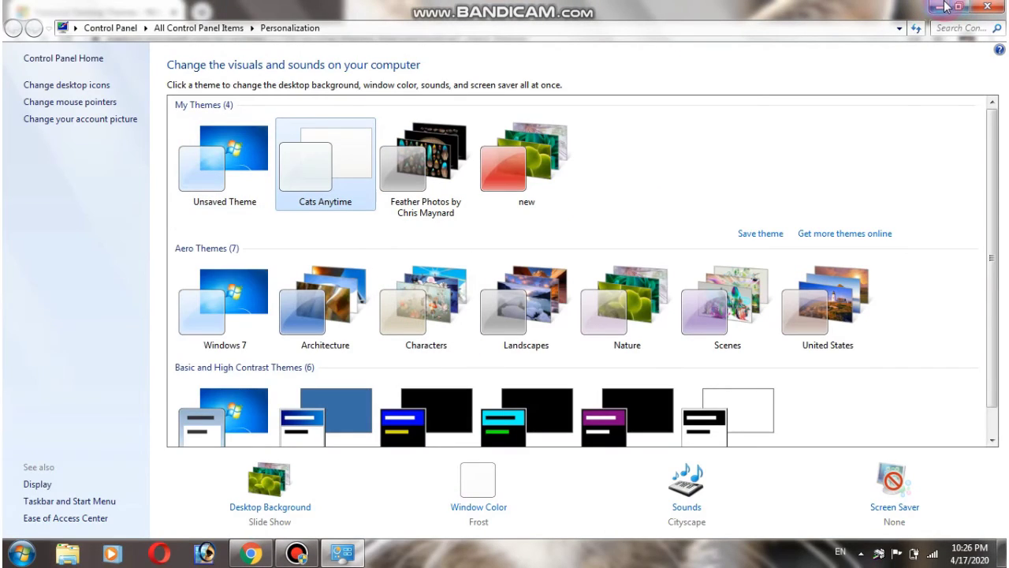
pyautogui.click(945, 7)
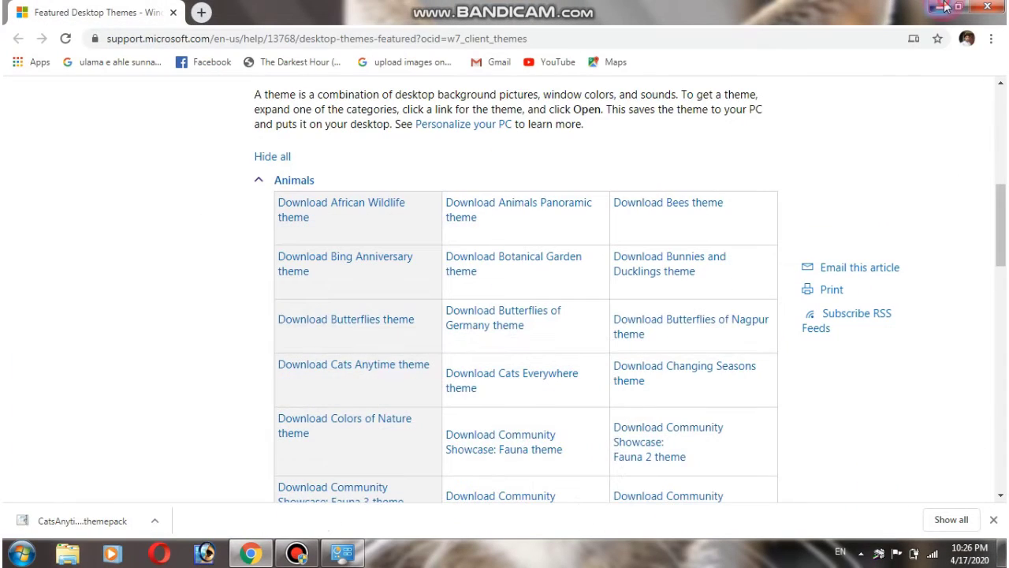
pyautogui.click(946, 7)
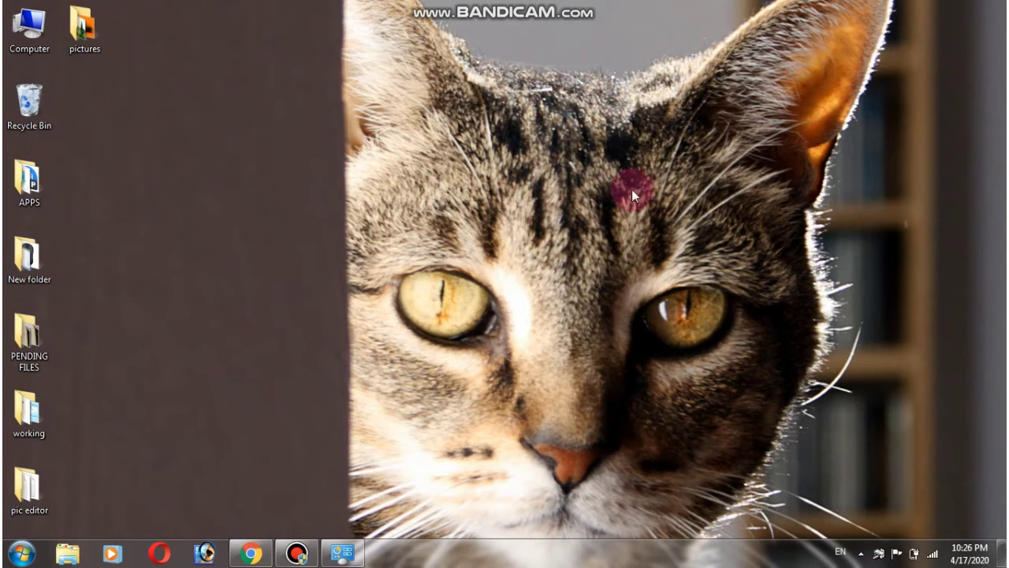
pyautogui.click(341, 554)
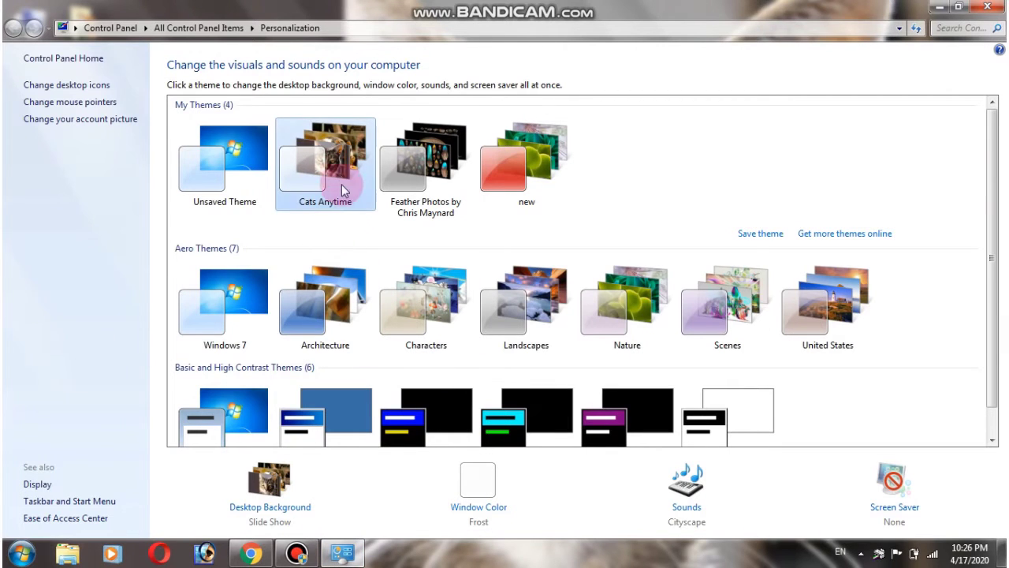
# View the desktop background pictures of the Cats Anytime theme and go back to the theme list
pyautogui.click(282, 481)
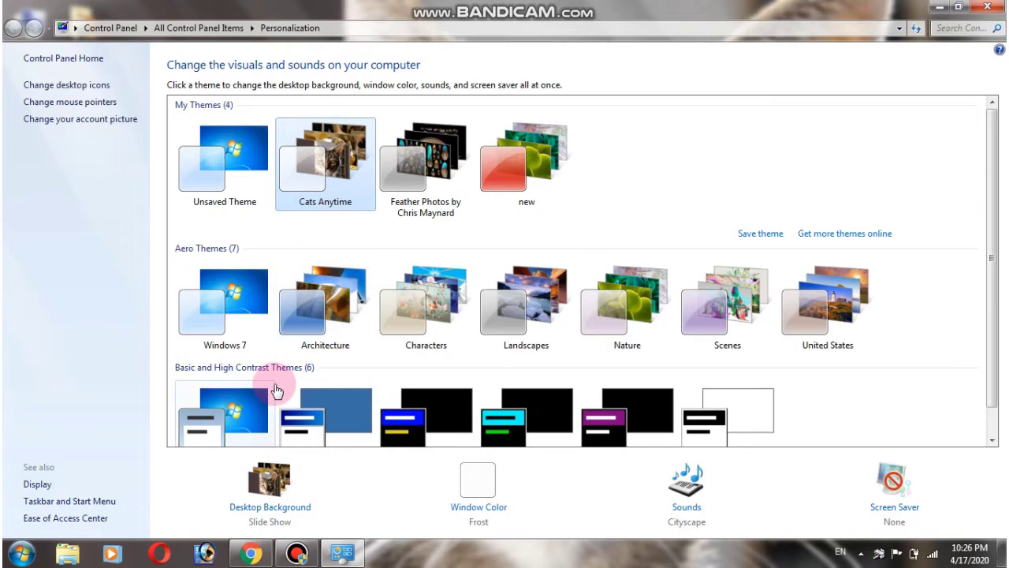
pyautogui.click(282, 498)
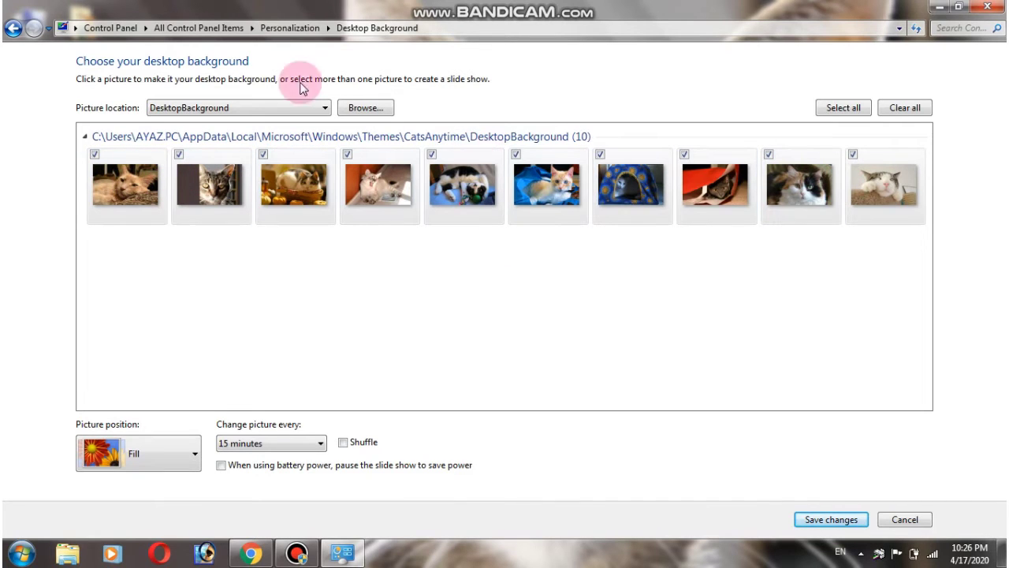
pyautogui.click(13, 29)
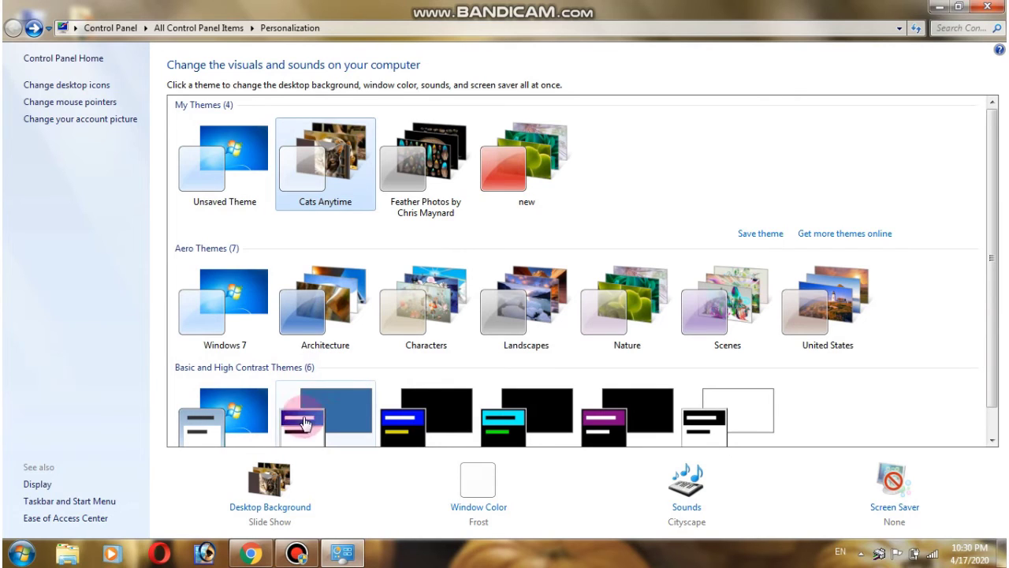
# Apply the High Contrast Black theme, refresh the desktop to check it, and return to the Personalization window
pyautogui.click(621, 412)
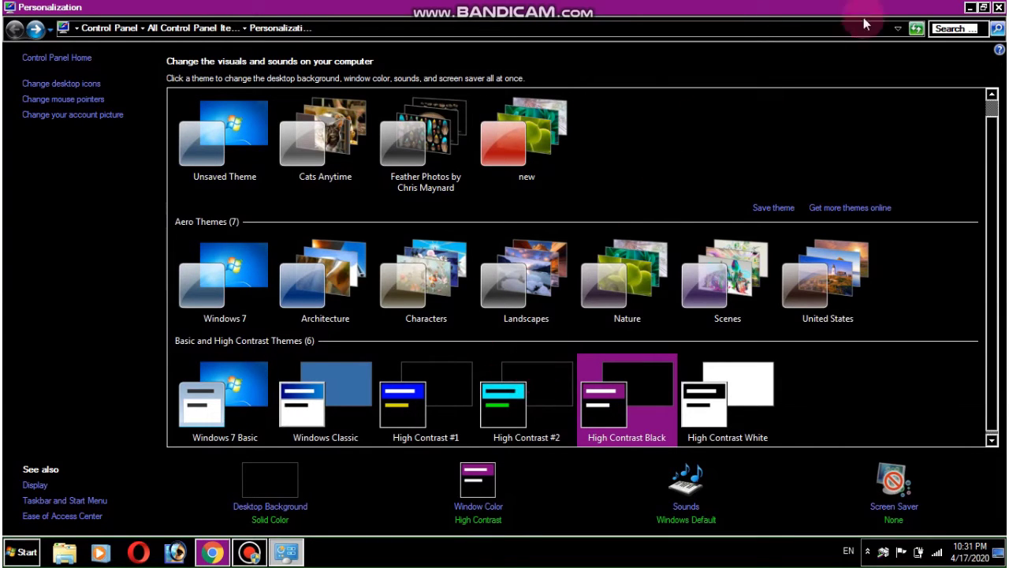
pyautogui.click(969, 8)
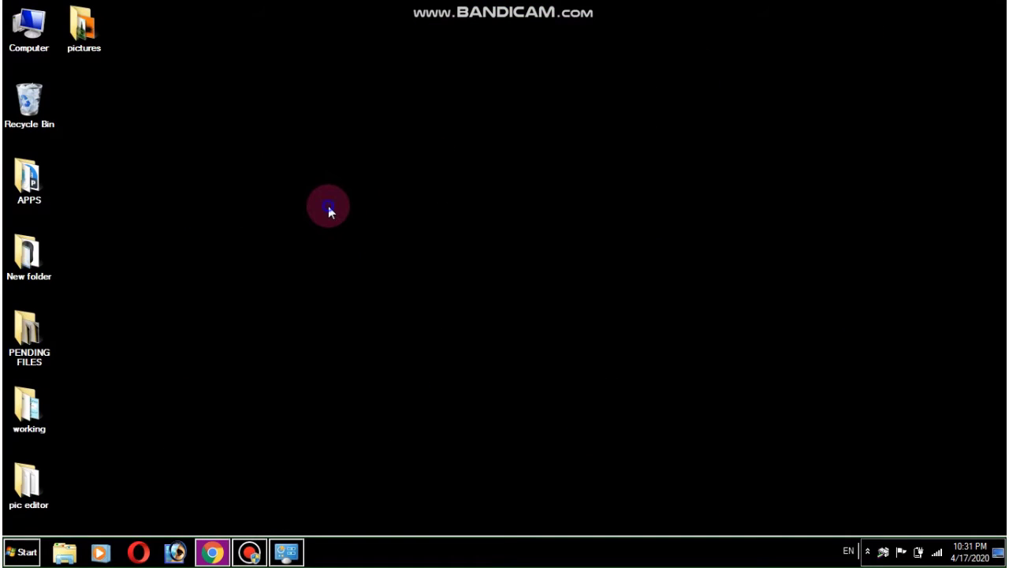
pyautogui.rightClick(329, 207)
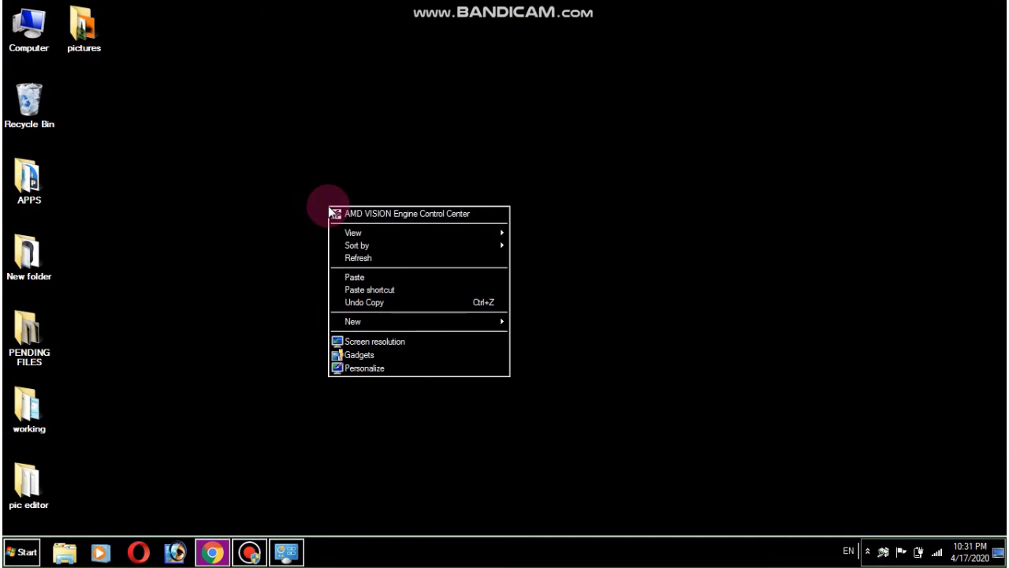
pyautogui.click(363, 258)
pyautogui.click(288, 556)
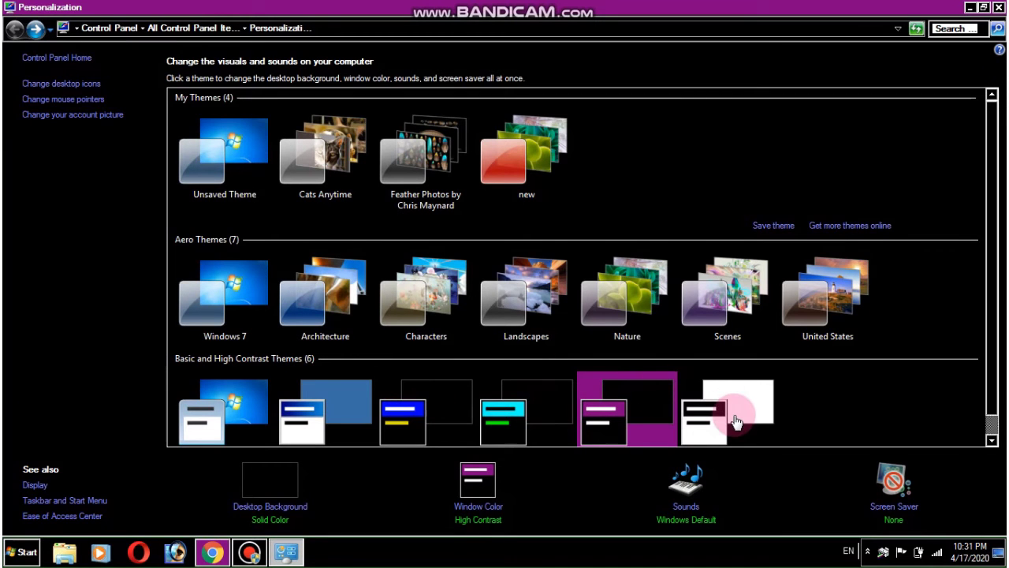
# Switch to the High Contrast White theme, view the desktop, and reopen the Personalization window
pyautogui.click(736, 422)
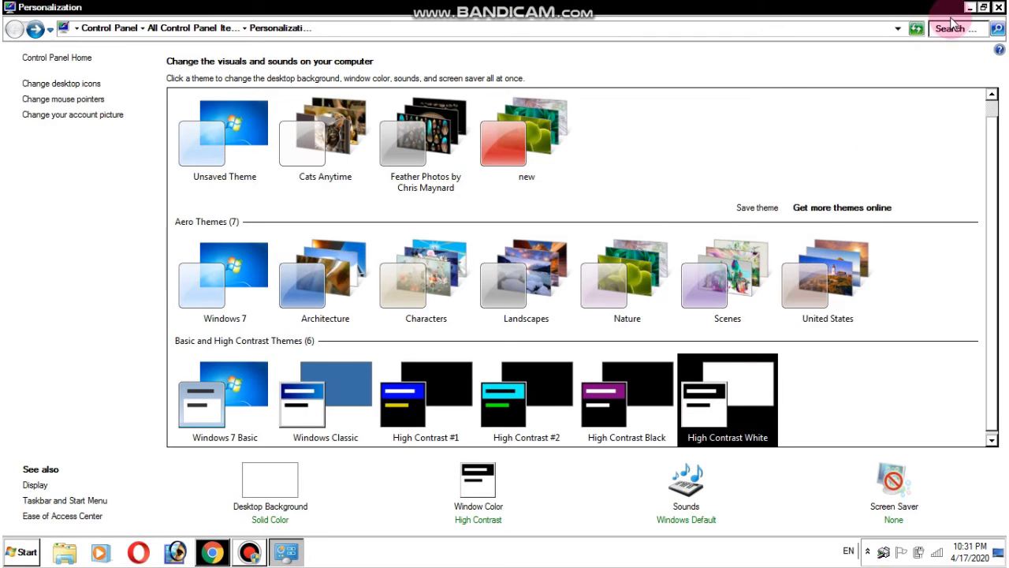
pyautogui.click(971, 8)
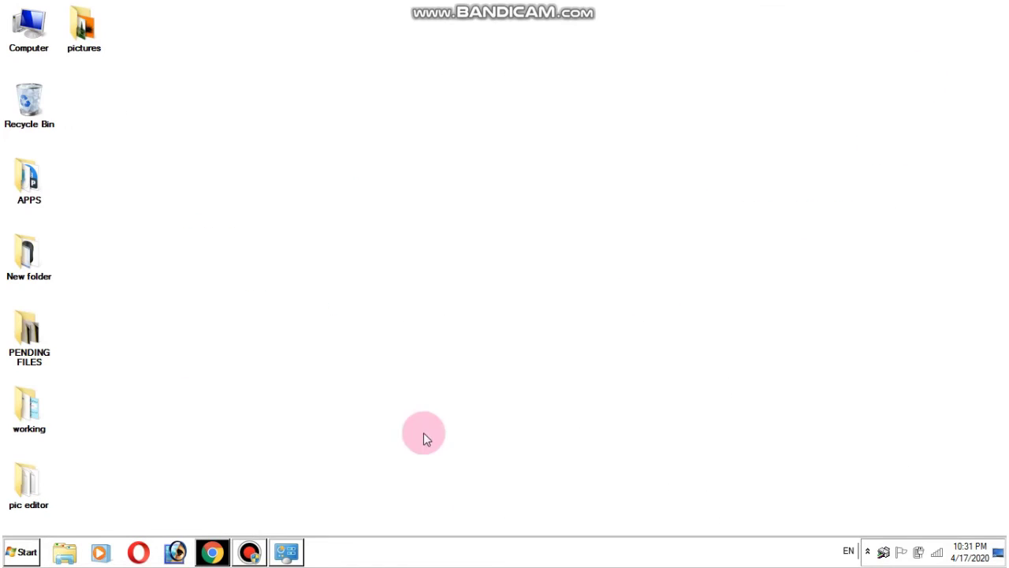
pyautogui.click(292, 556)
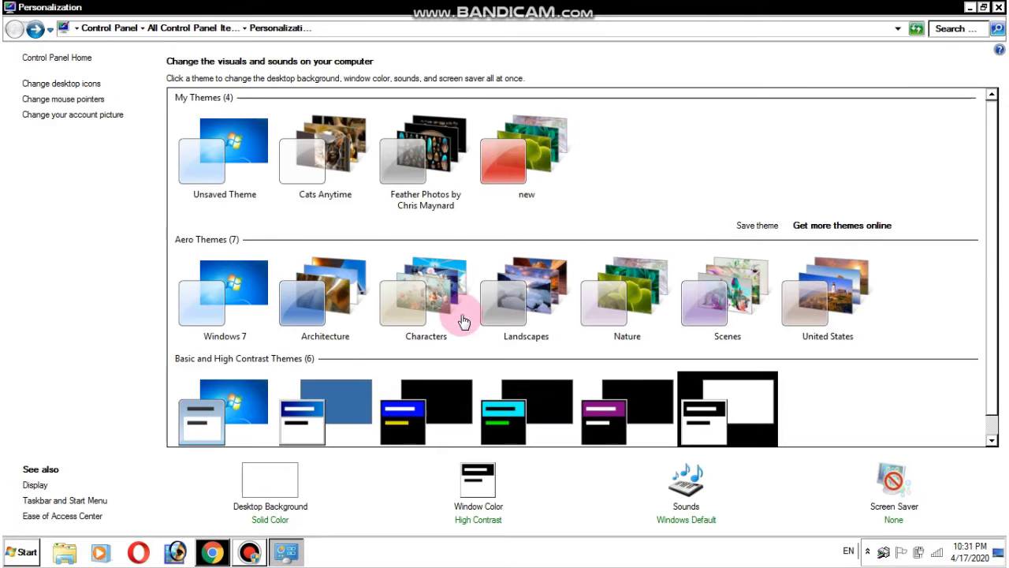
# Apply the Landscapes theme from the Aero Themes
pyautogui.click(552, 282)
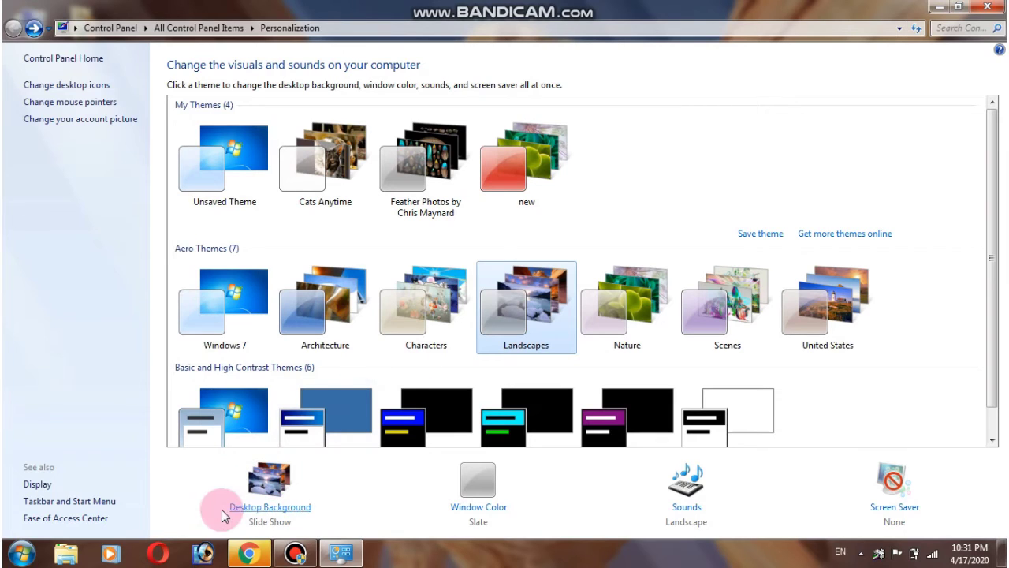
# Set the Landscapes desktop background slide show to change picture every 10 seconds, save it, and check the desktop before returning to Personalization
pyautogui.click(268, 491)
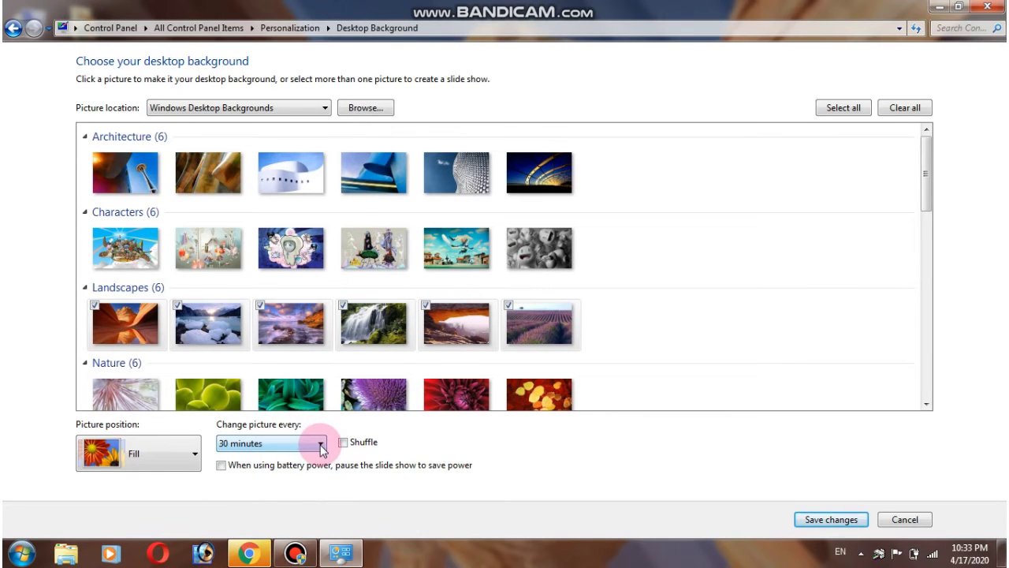
pyautogui.click(321, 446)
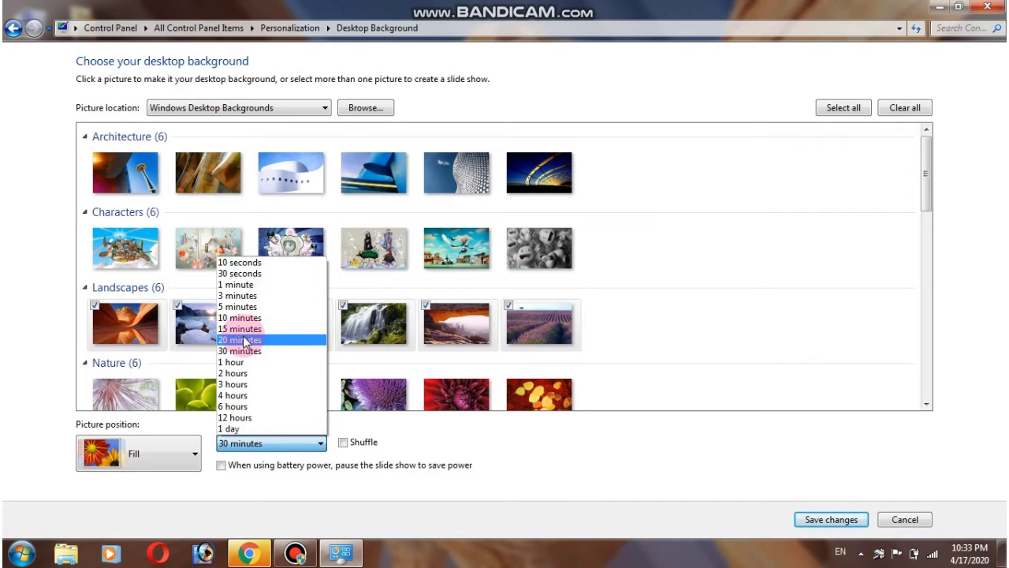
pyautogui.click(243, 265)
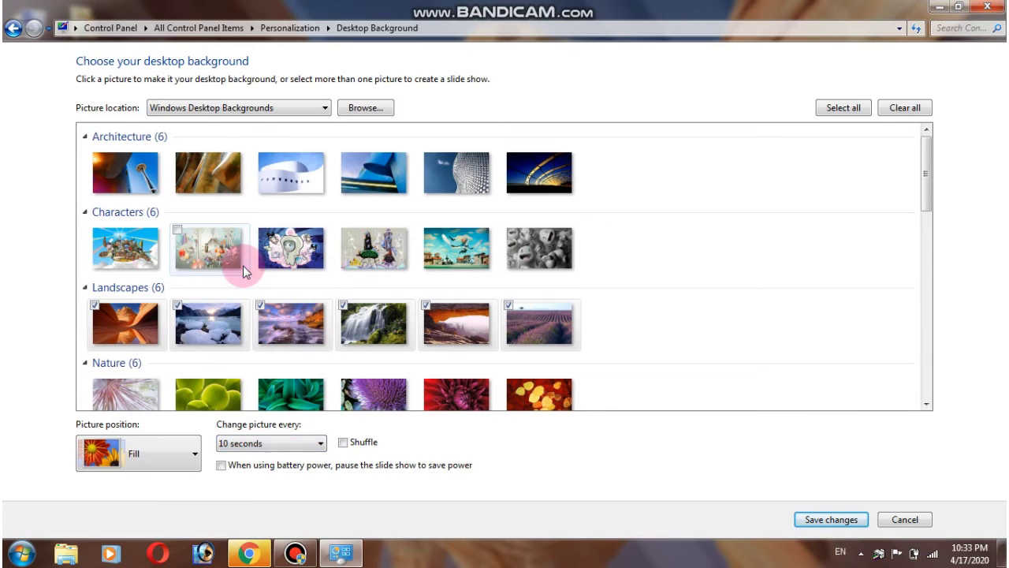
pyautogui.click(320, 445)
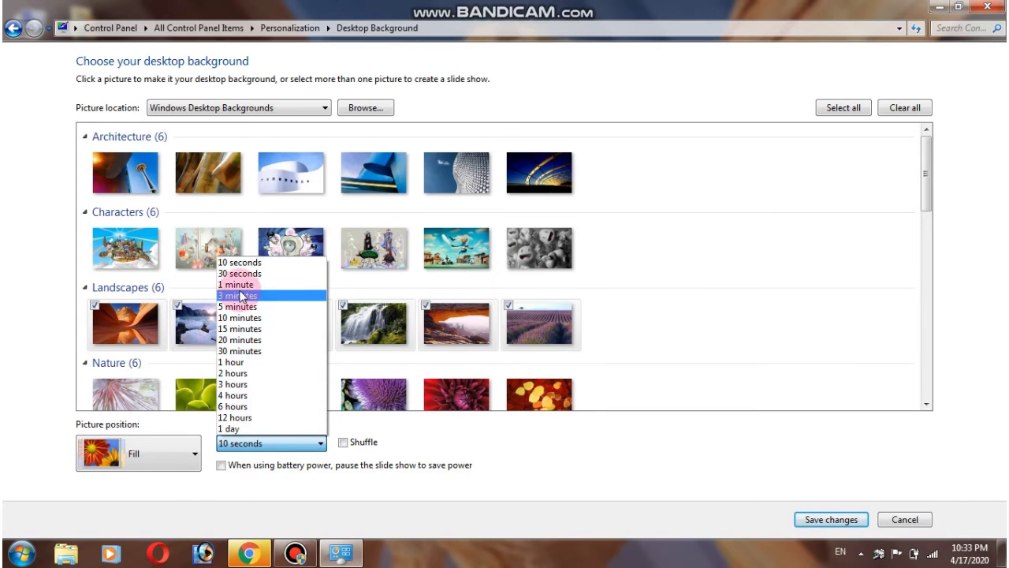
pyautogui.click(242, 263)
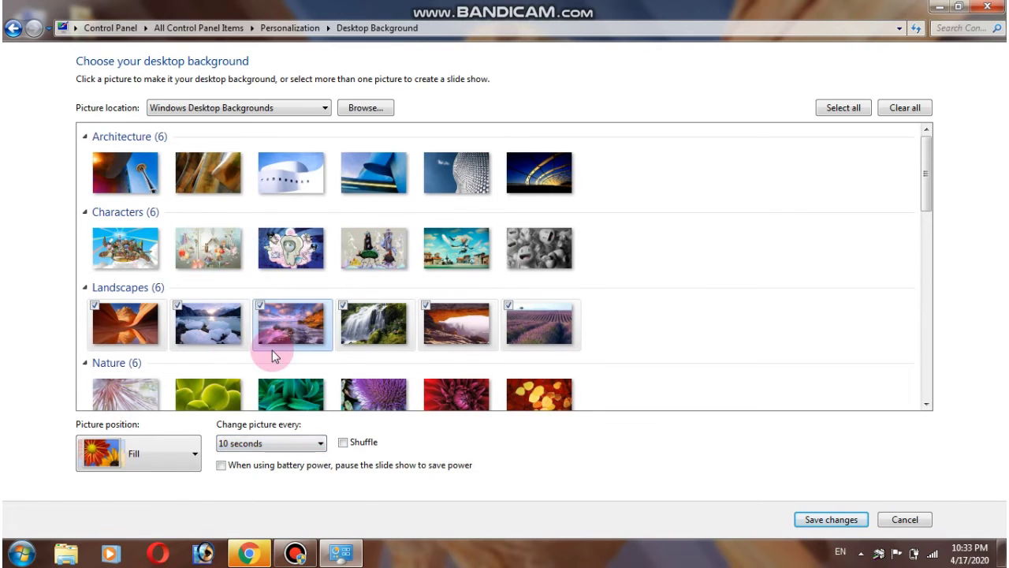
pyautogui.click(821, 509)
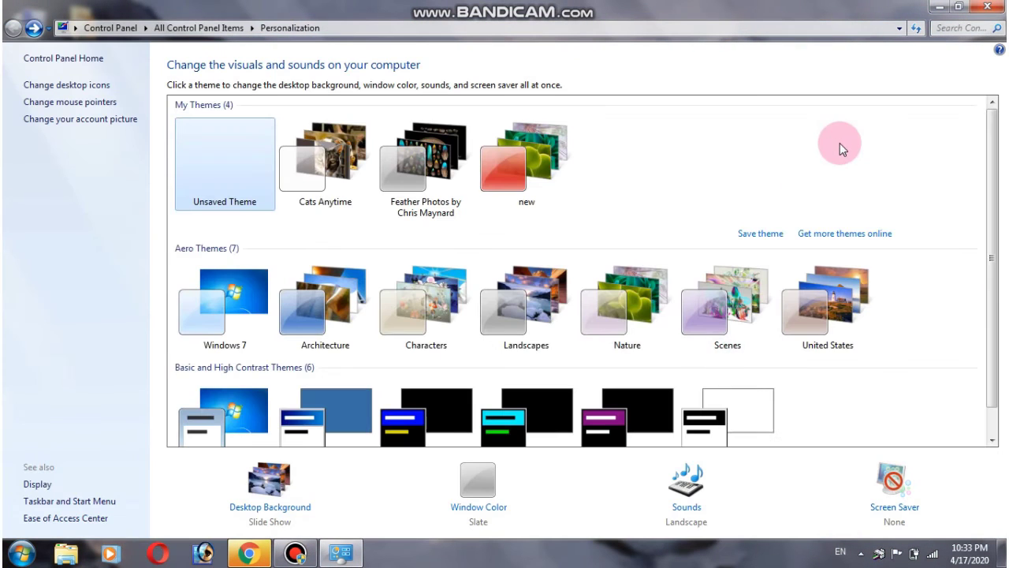
pyautogui.click(939, 7)
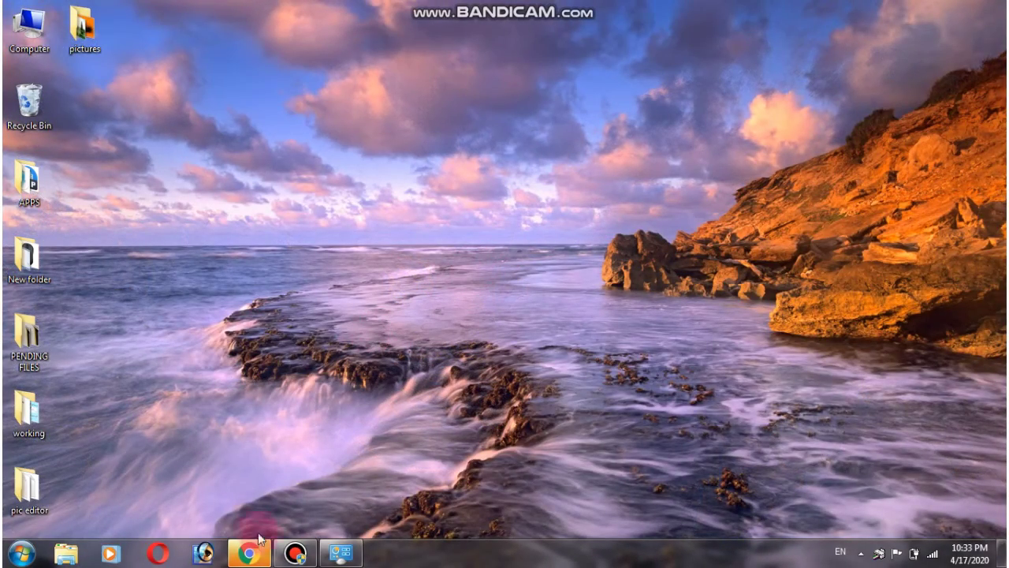
pyautogui.click(340, 552)
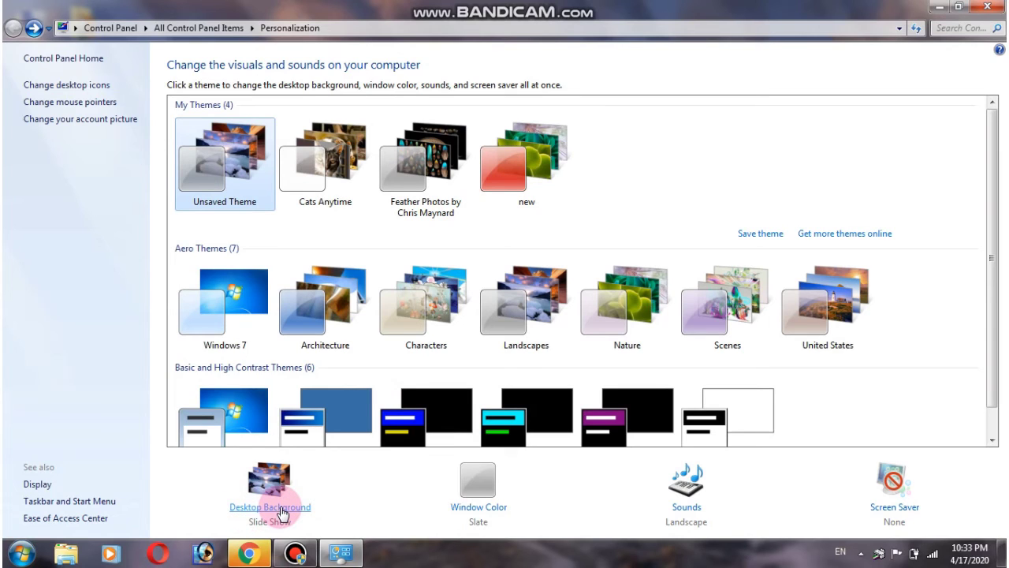
# Try the Ruby window color and preview it on the Start menu
pyautogui.click(479, 508)
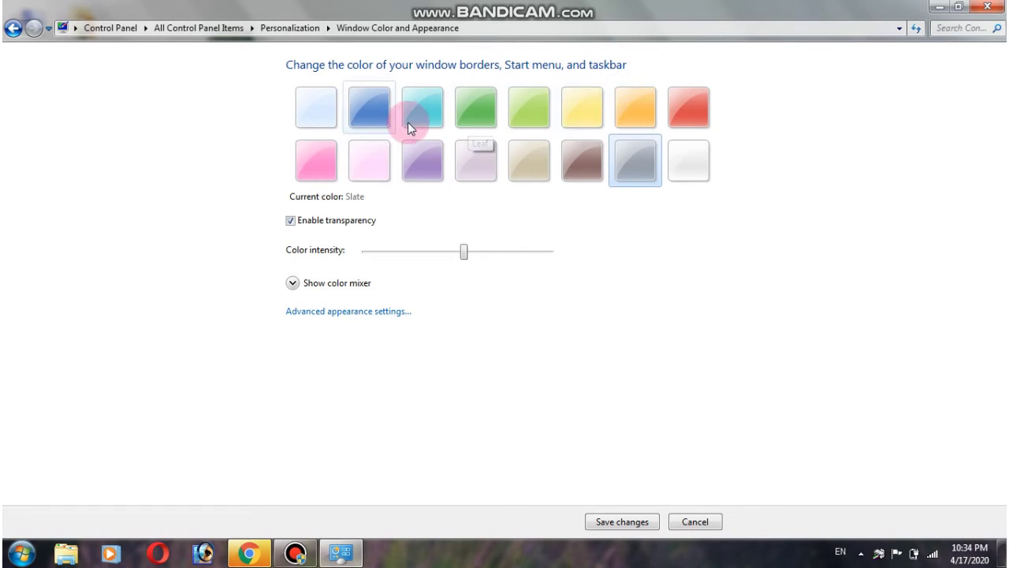
pyautogui.click(685, 115)
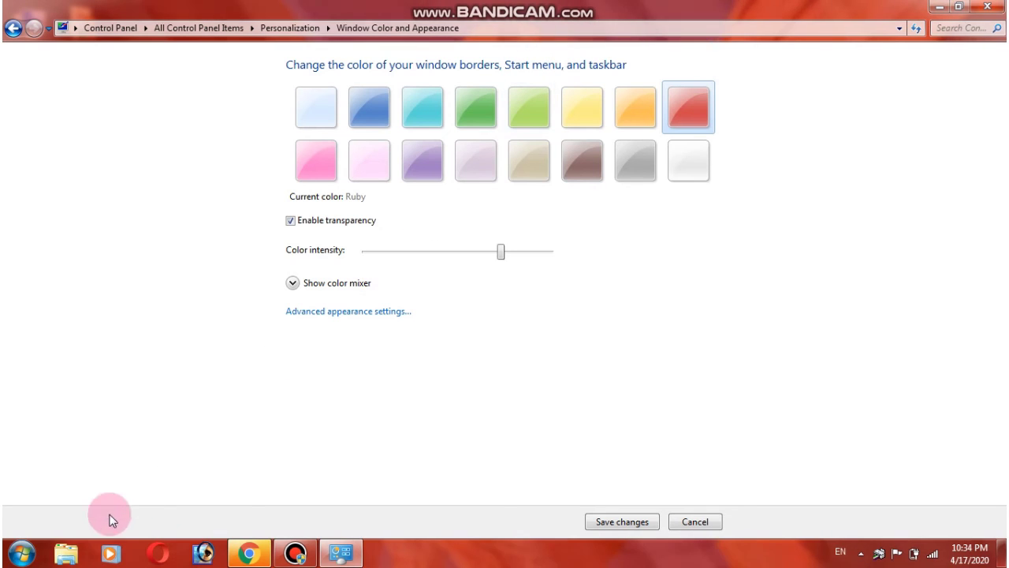
pyautogui.click(21, 554)
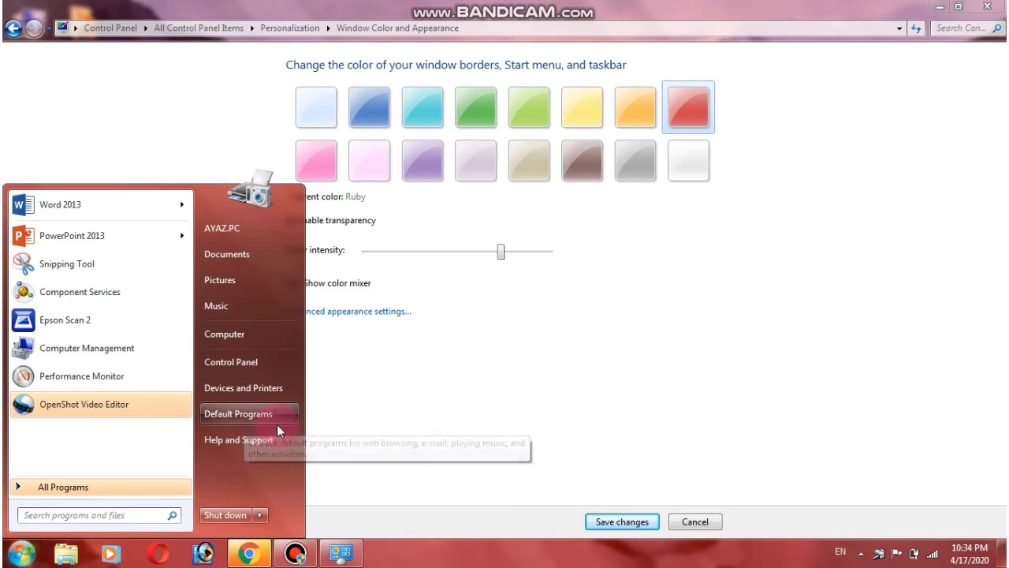
pyautogui.click(526, 306)
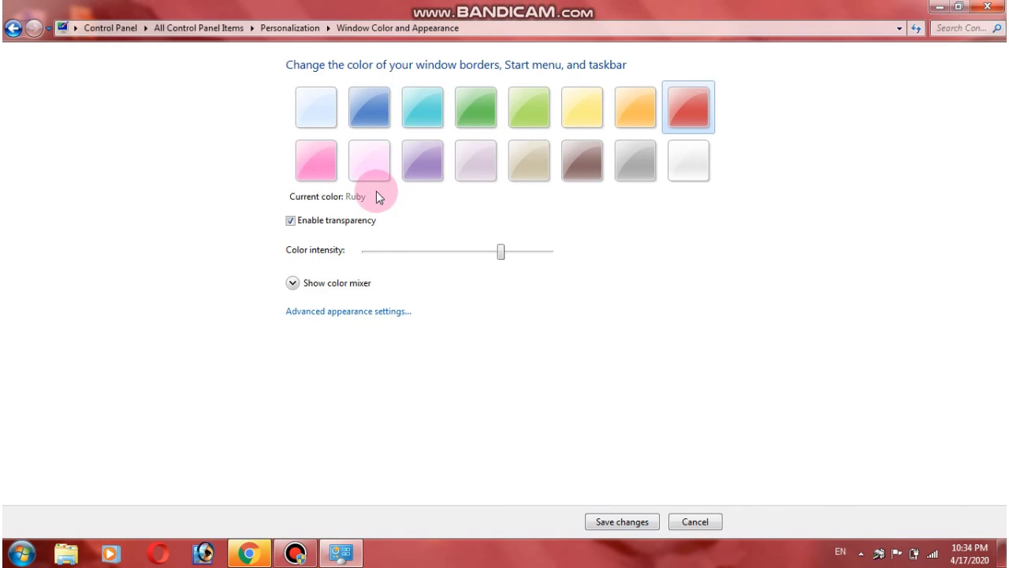
# Change the window color to Fuchsia and preview it on the Start menu
pyautogui.click(324, 183)
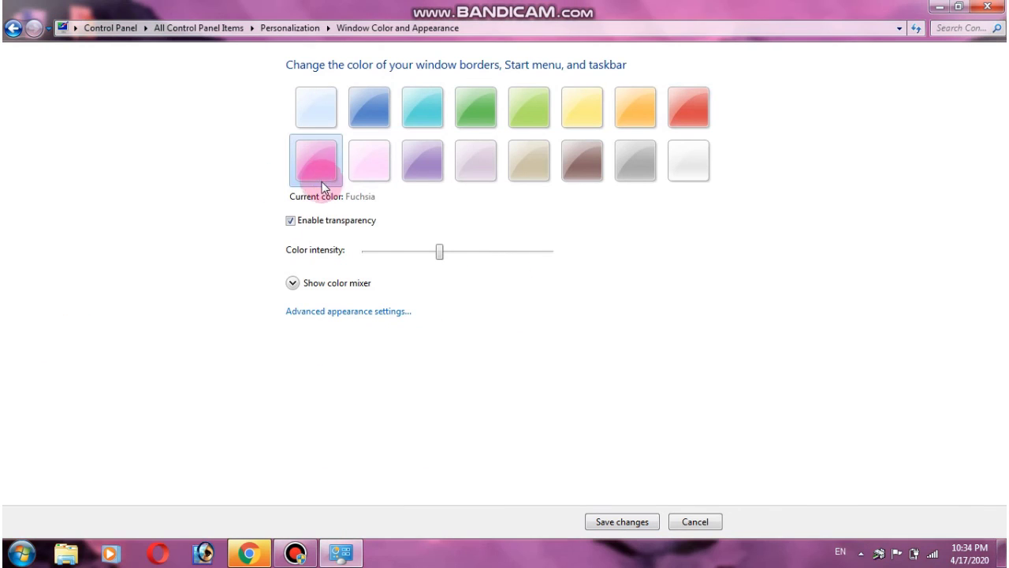
pyautogui.click(19, 552)
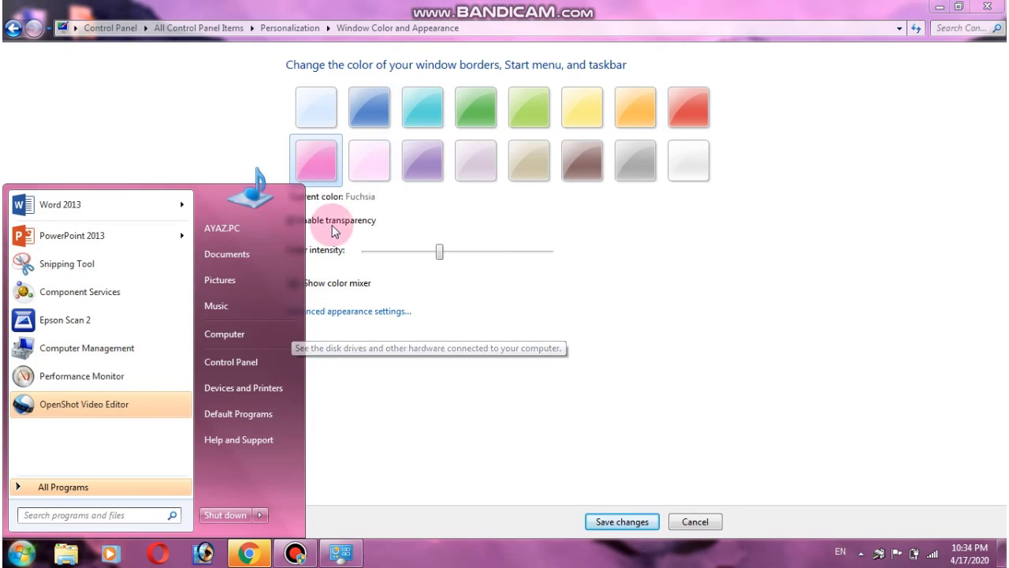
pyautogui.click(490, 339)
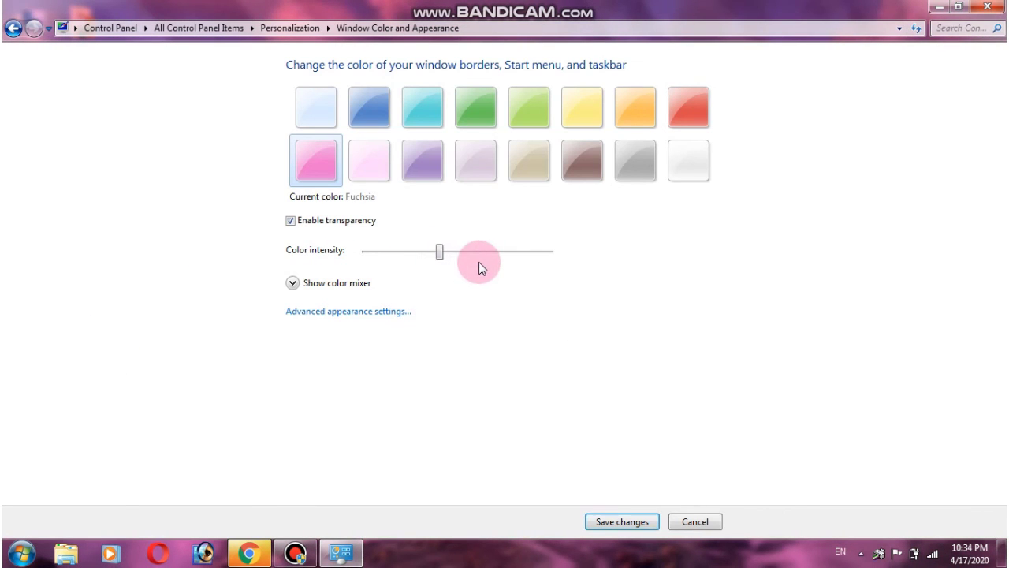
# Raise the window color intensity to nearly its maximum, save the changes, and view the desktop
pyautogui.moveTo(440, 253); pyautogui.dragTo(550, 253)
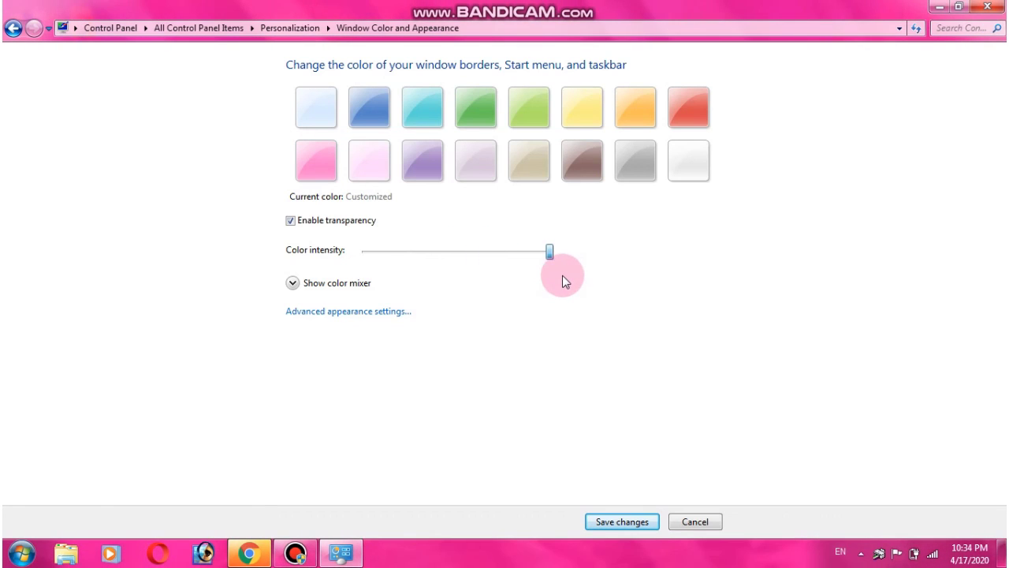
pyautogui.click(621, 521)
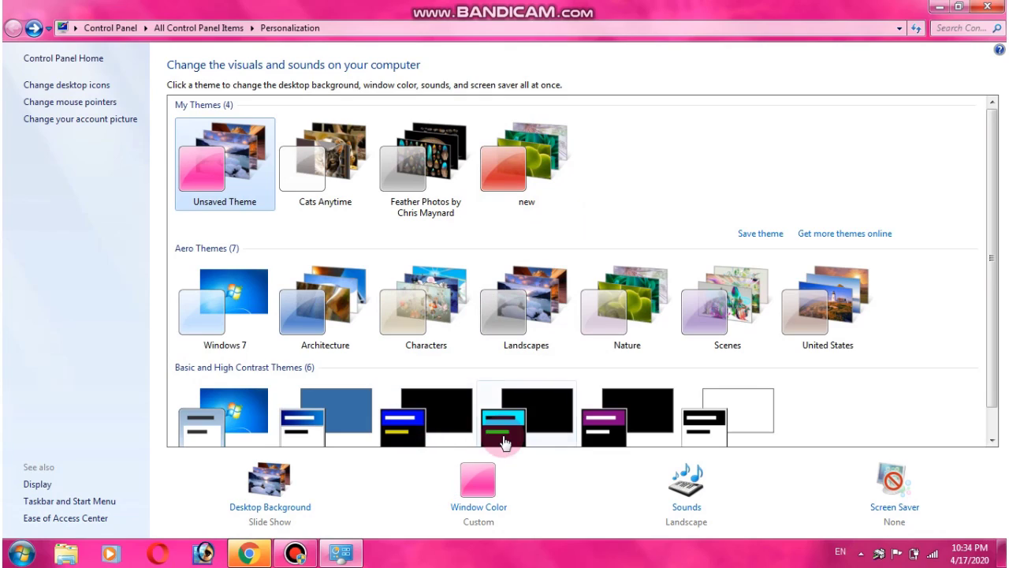
pyautogui.click(939, 7)
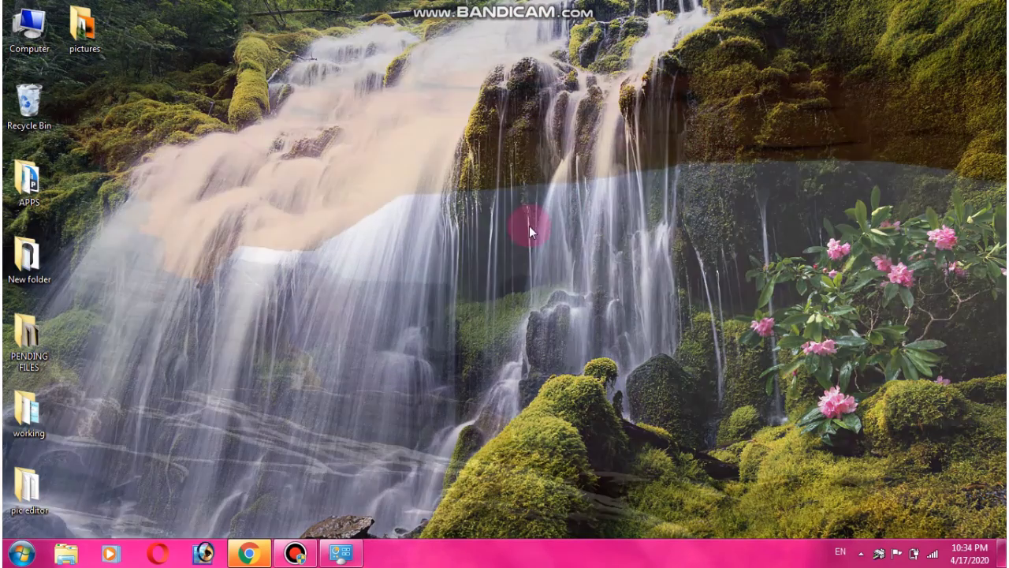